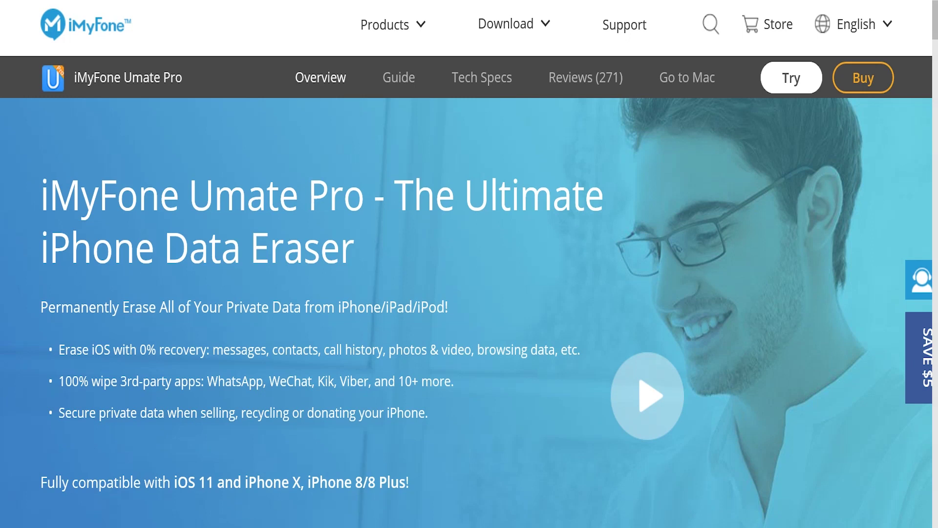
Scroll the Umate Pro product page down to the three-step scan, preview and erase section.
{"action": "scroll", "coordinate": [469, 264], "scroll_direction": "down", "scroll_amount": 3}
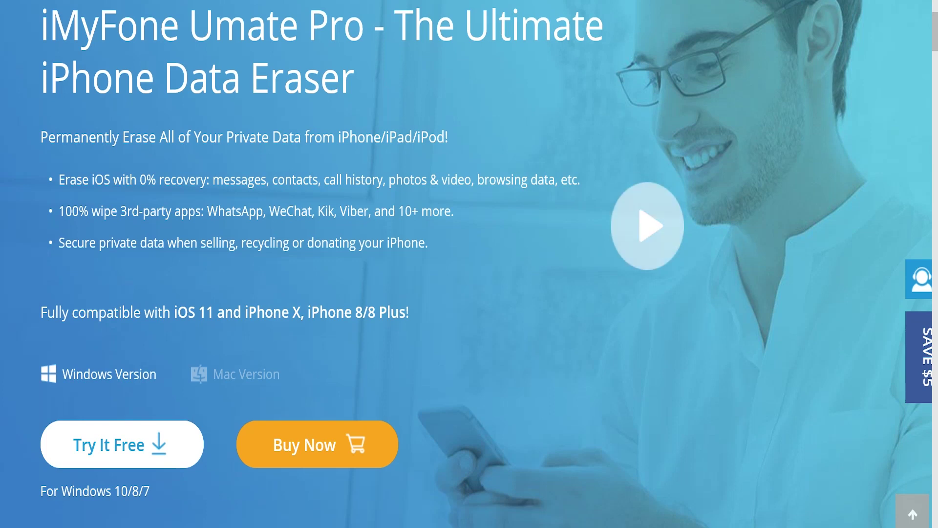
{"action": "scroll", "coordinate": [466, 264], "scroll_direction": "down", "scroll_amount": 5}
{"action": "scroll", "coordinate": [469, 264], "scroll_direction": "down", "scroll_amount": 7}
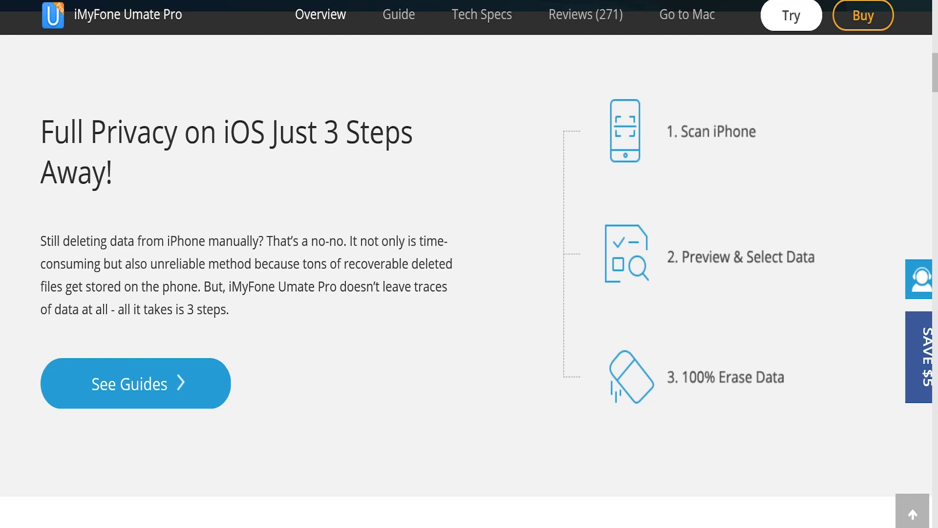
Scroll through the four erasing options until the Erase All Data and Erase Private Fragments cards show.
{"action": "scroll", "coordinate": [466, 263], "scroll_direction": "down", "scroll_amount": 10}
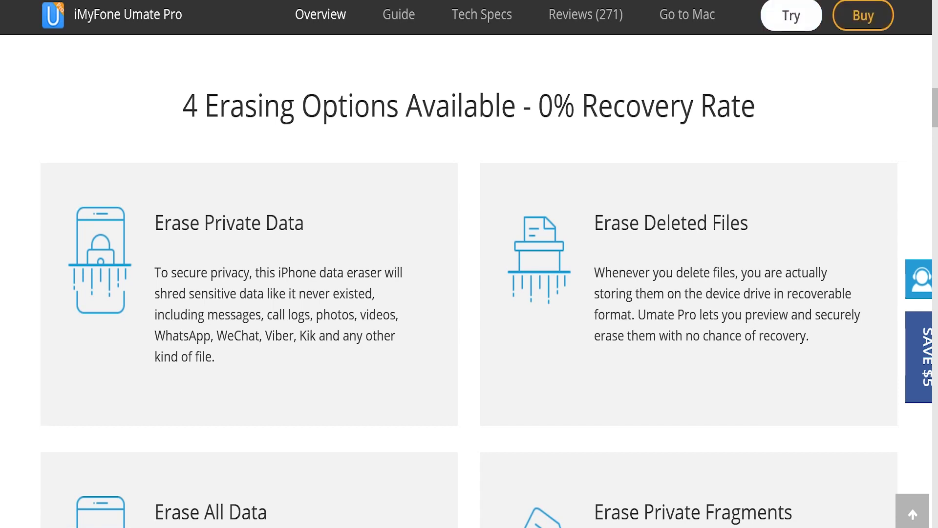
{"action": "scroll", "coordinate": [466, 264], "scroll_direction": "down", "scroll_amount": 1}
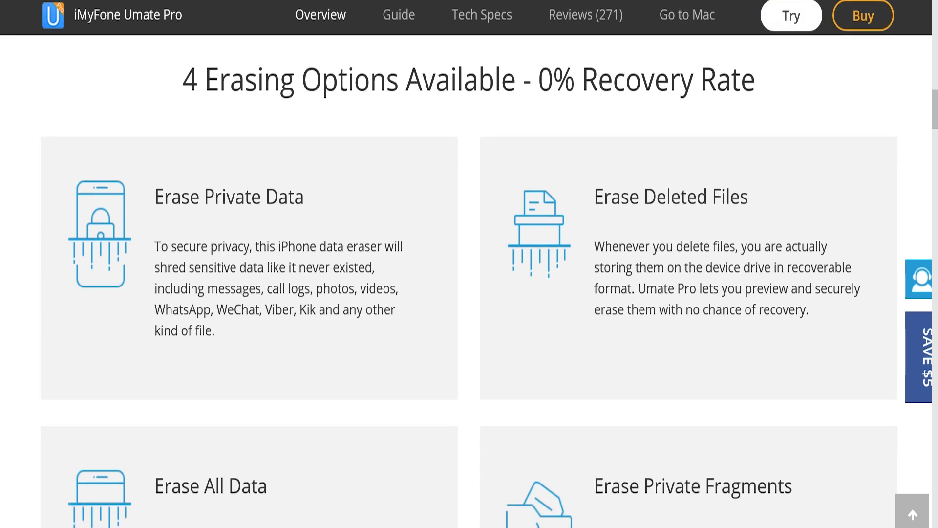
{"action": "scroll", "coordinate": [469, 264], "scroll_direction": "down", "scroll_amount": 2}
{"action": "scroll", "coordinate": [469, 264], "scroll_direction": "down", "scroll_amount": 3}
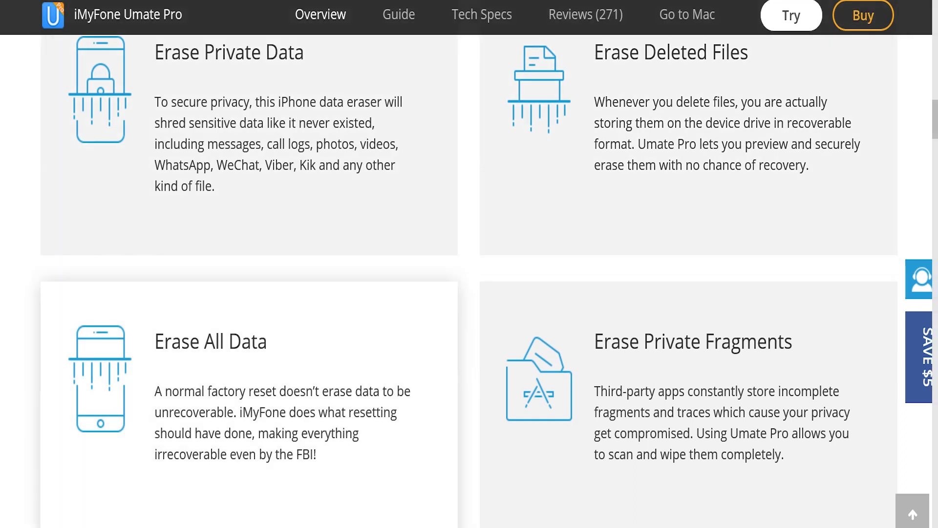
{"action": "scroll", "coordinate": [249, 327], "scroll_direction": "down", "scroll_amount": 3}
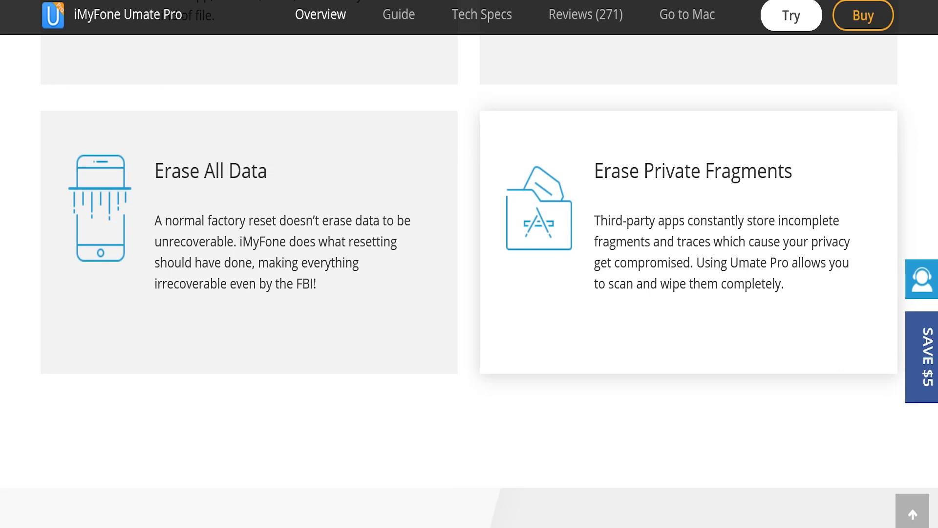
Scroll past the 3rd-party apps, Screenshots and reviews sections of the product page.
{"action": "scroll", "coordinate": [469, 264], "scroll_direction": "down", "scroll_amount": 10}
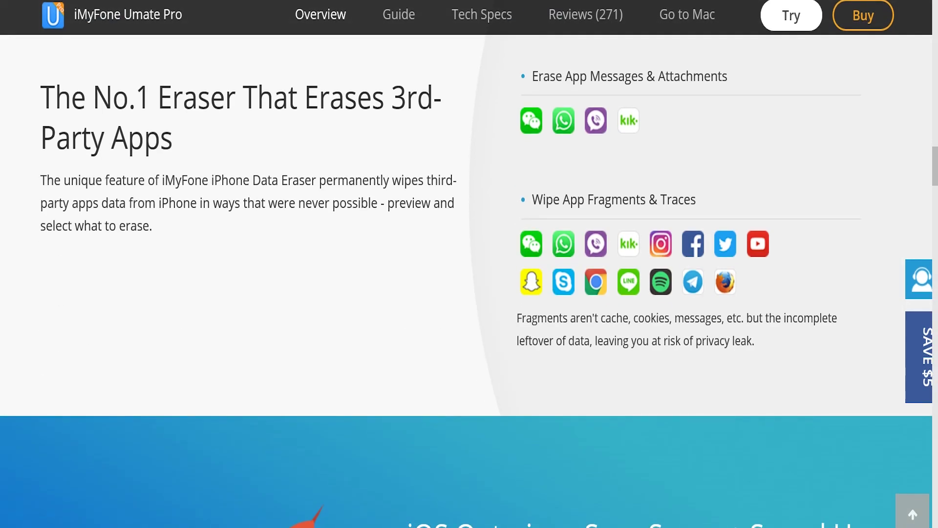
{"action": "scroll", "coordinate": [469, 264], "scroll_direction": "down", "scroll_amount": 15}
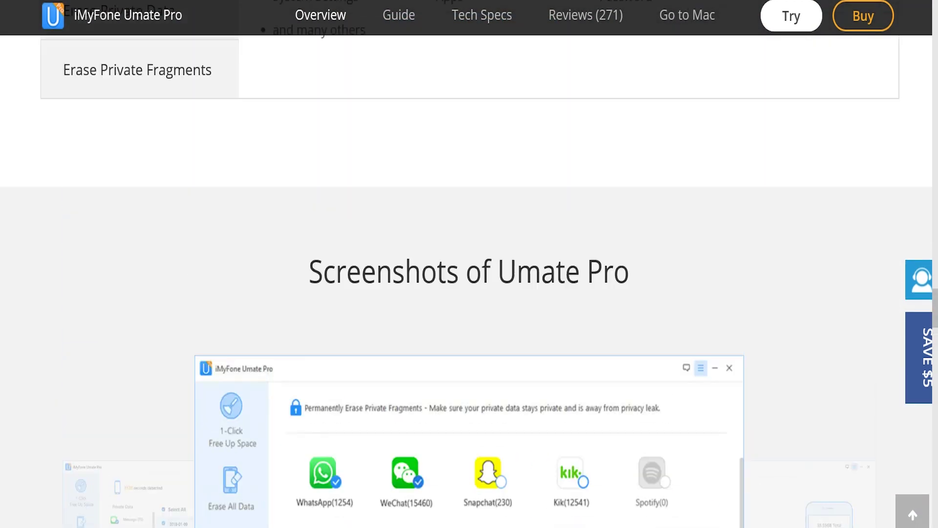
{"action": "scroll", "coordinate": [469, 264], "scroll_direction": "up", "scroll_amount": 10}
{"action": "scroll", "coordinate": [469, 264], "scroll_direction": "down", "scroll_amount": 20}
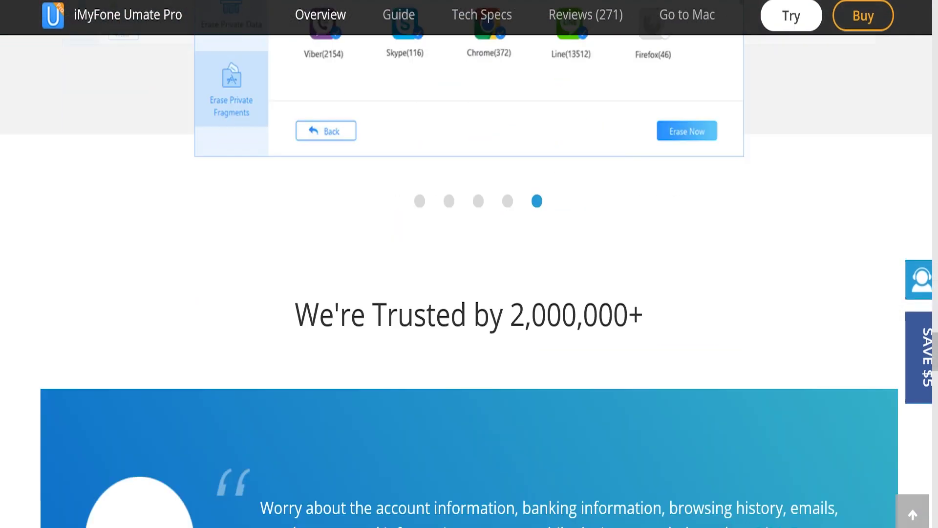
{"action": "scroll", "coordinate": [469, 264], "scroll_direction": "down", "scroll_amount": 5}
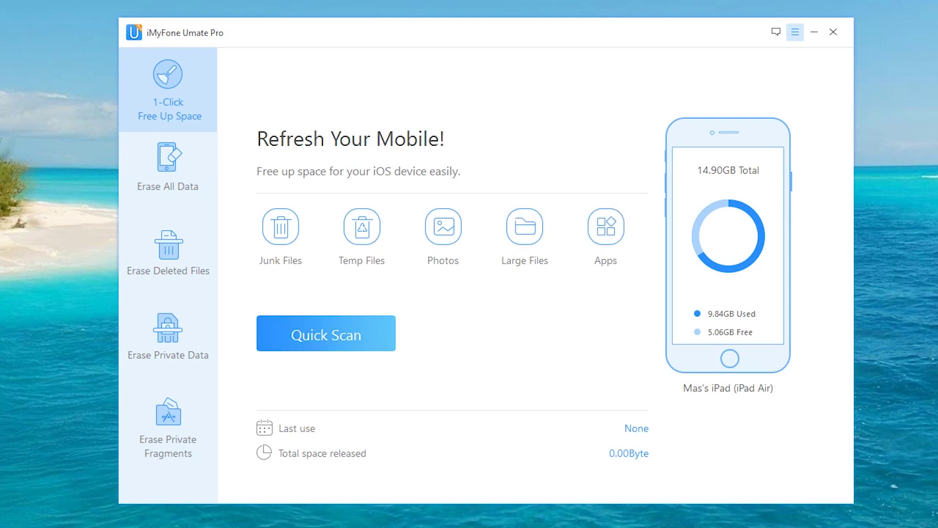
Run a Quick Scan of the iPad and open the junk files breakdown for cleaning.
{"action": "left_click", "coordinate": [344, 337]}
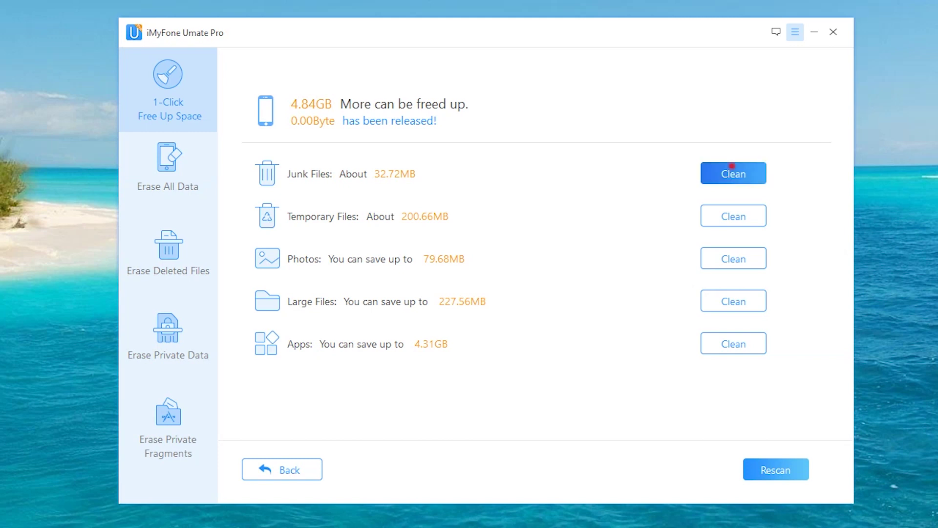
{"action": "left_click", "coordinate": [733, 172]}
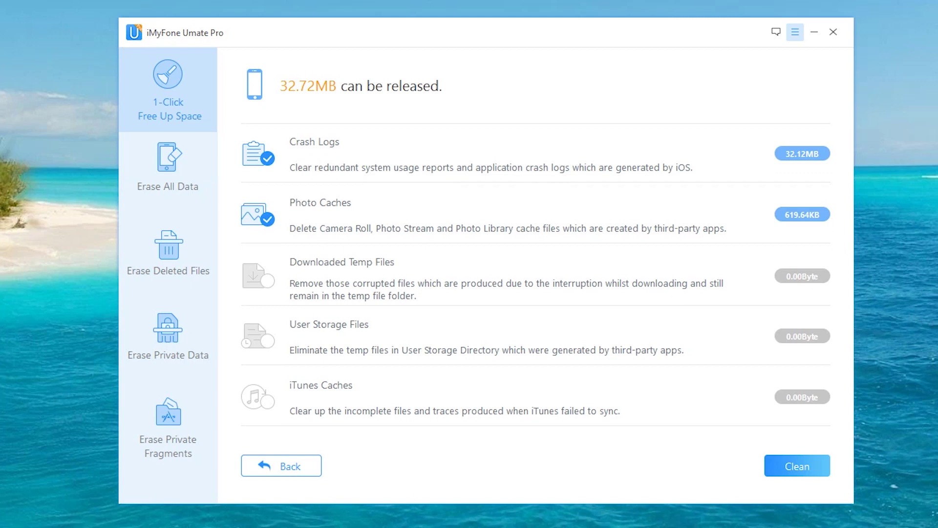
Clean the 32.72MB of junk files, then start clearing temporary files and open the apps list.
{"action": "left_click", "coordinate": [797, 466]}
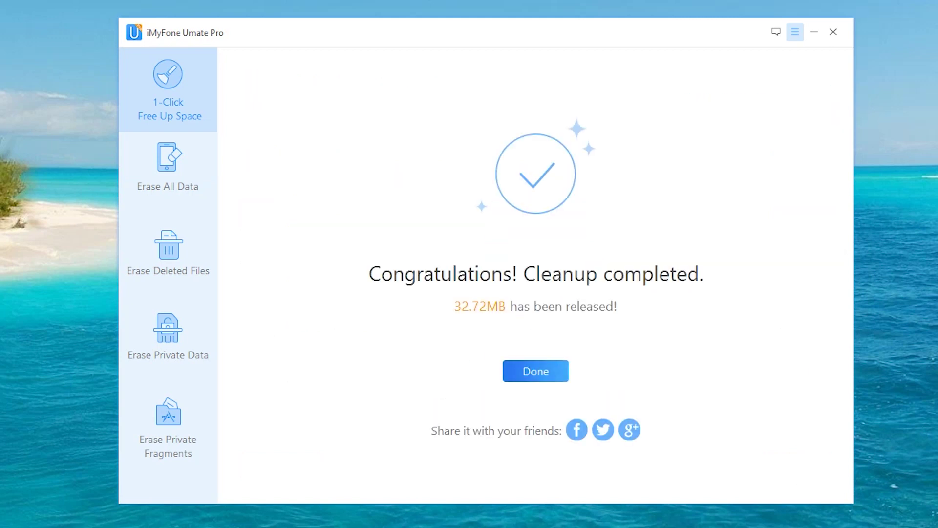
{"action": "left_click", "coordinate": [535, 371]}
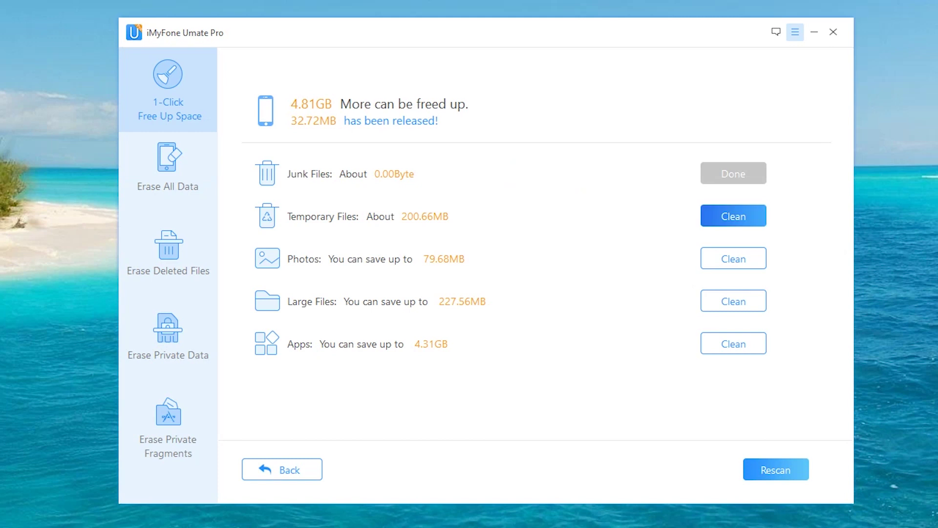
{"action": "left_click", "coordinate": [733, 216]}
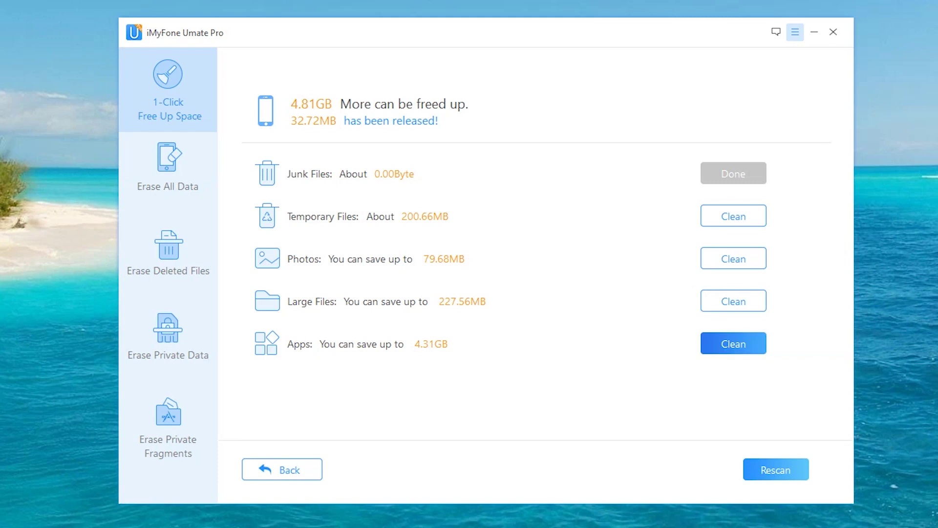
{"action": "left_click", "coordinate": [709, 340]}
Scroll through the iPad's installed apps list to review versions and sizes.
{"action": "scroll", "coordinate": [533, 269], "scroll_direction": "down", "scroll_amount": 5}
{"action": "scroll", "coordinate": [533, 269], "scroll_direction": "up", "scroll_amount": 5}
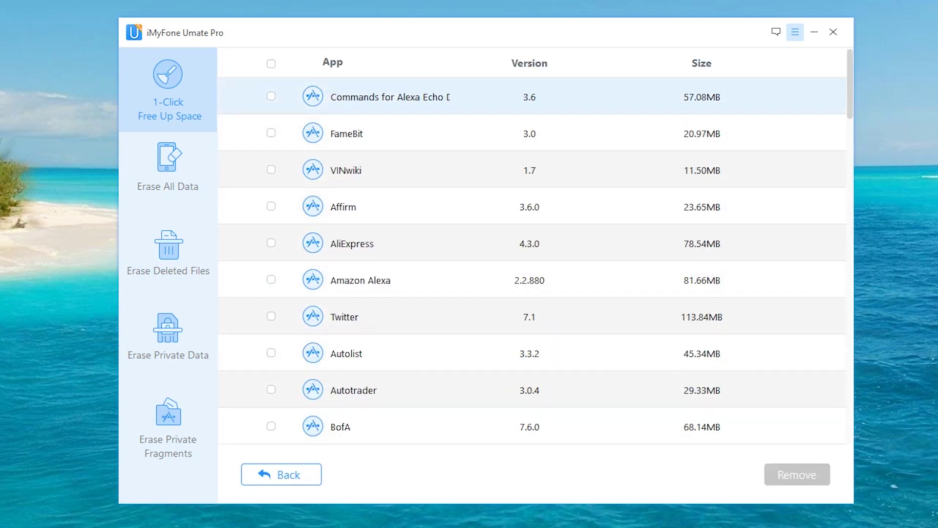
{"action": "scroll", "coordinate": [533, 259], "scroll_direction": "down", "scroll_amount": 3}
{"action": "scroll", "coordinate": [533, 259], "scroll_direction": "down", "scroll_amount": 6}
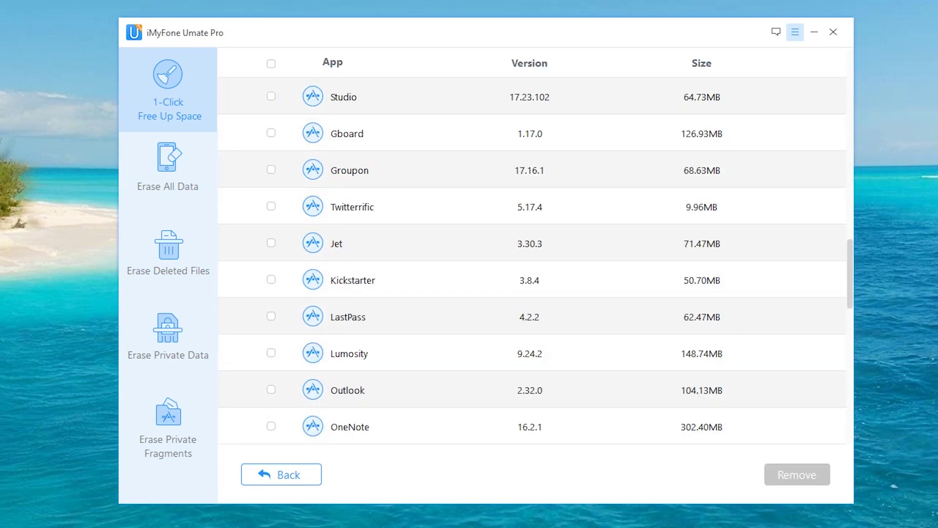
{"action": "scroll", "coordinate": [533, 259], "scroll_direction": "up", "scroll_amount": 7}
{"action": "left_click", "coordinate": [715, 67]}
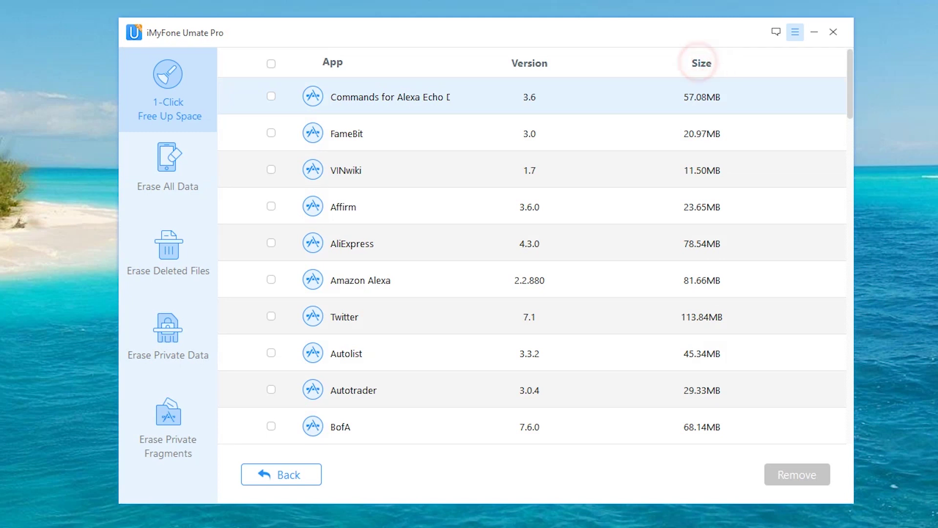
{"action": "scroll", "coordinate": [712, 130], "scroll_direction": "down", "scroll_amount": 10}
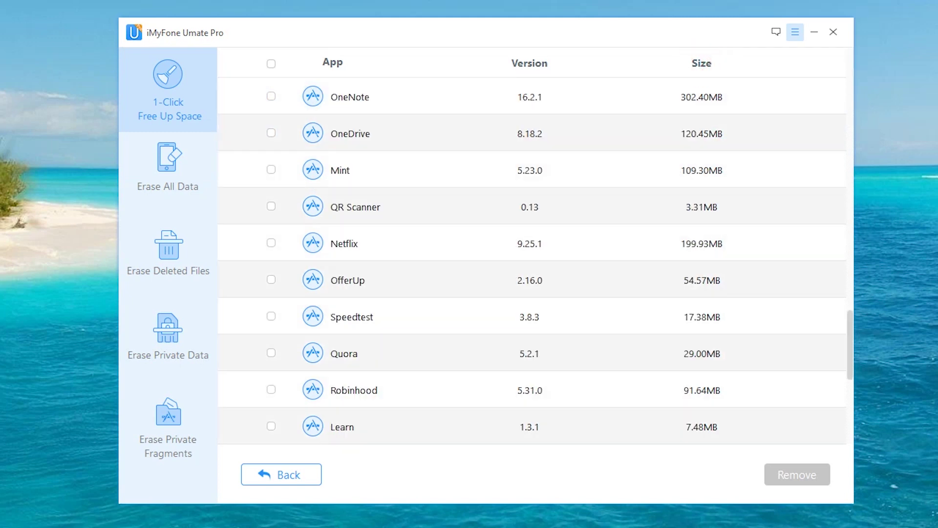
Tick OneNote for removal, then untick it so no app is removed.
{"action": "left_click", "coordinate": [729, 103]}
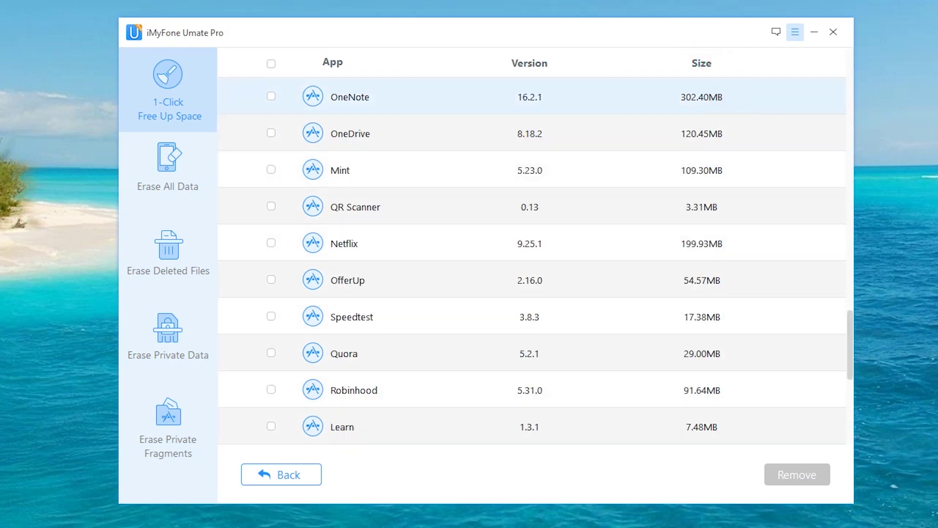
{"action": "left_click", "coordinate": [271, 96]}
{"action": "scroll", "coordinate": [532, 261], "scroll_direction": "up", "scroll_amount": 3}
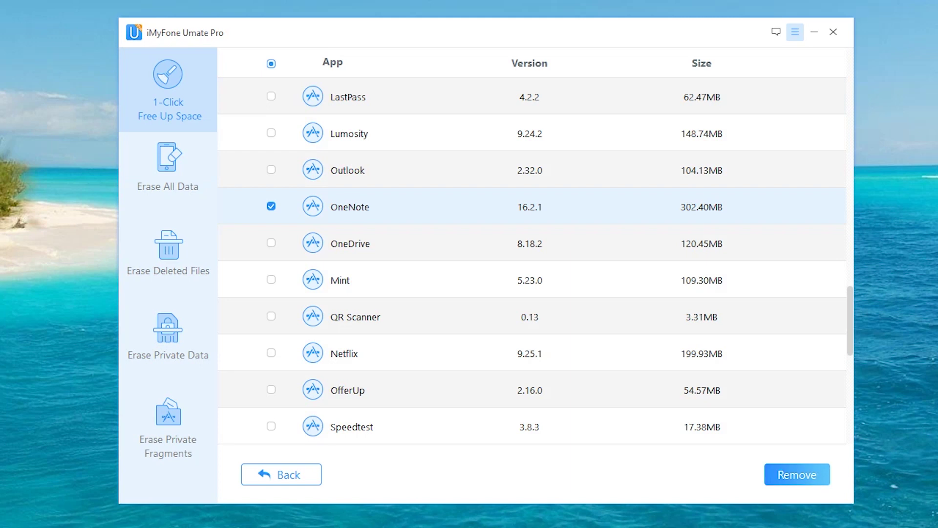
{"action": "left_click", "coordinate": [271, 206]}
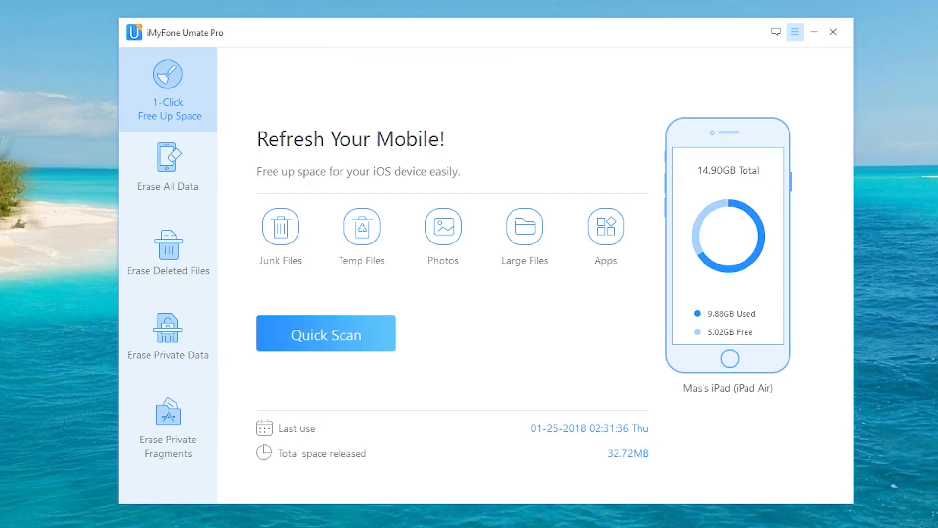
Attempt an Erase All Data wipe, retry past the Find My iPhone warning, then go to Erase Deleted Files.
{"action": "left_click", "coordinate": [152, 155]}
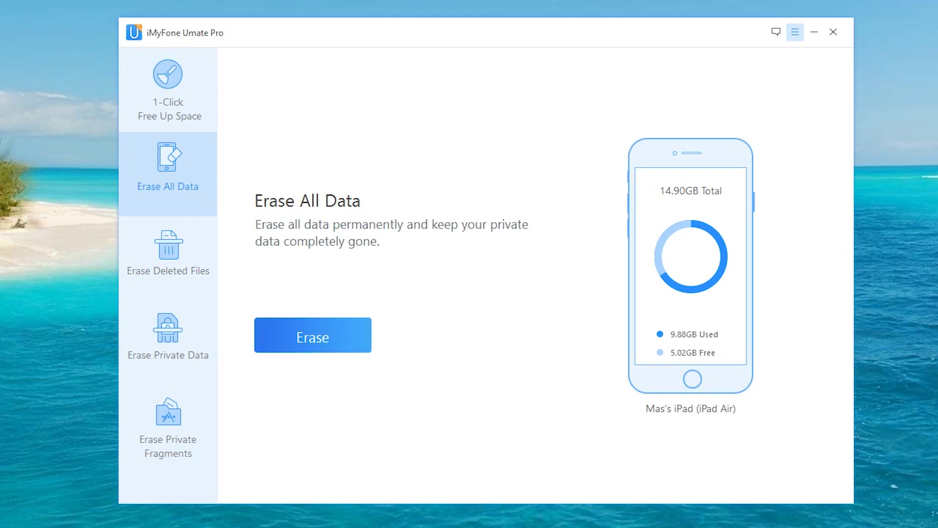
{"action": "left_click", "coordinate": [293, 342]}
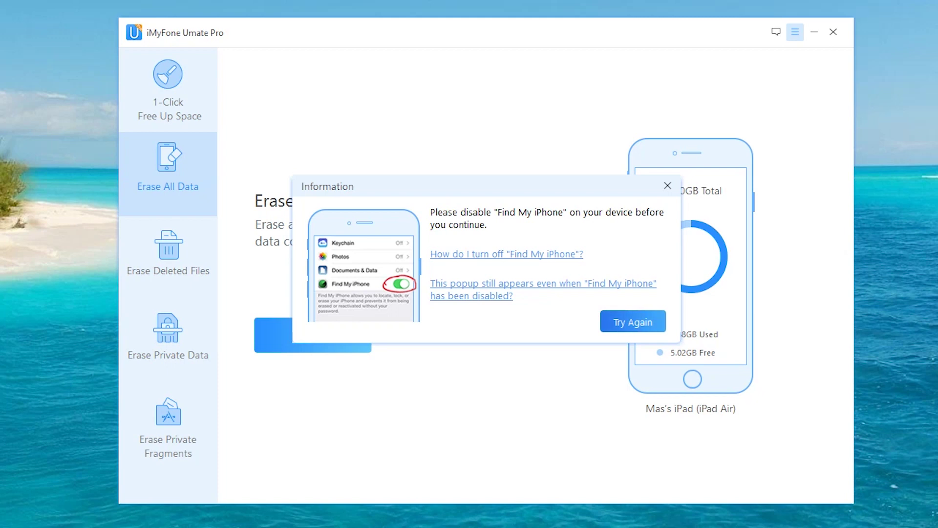
{"action": "left_click", "coordinate": [625, 321]}
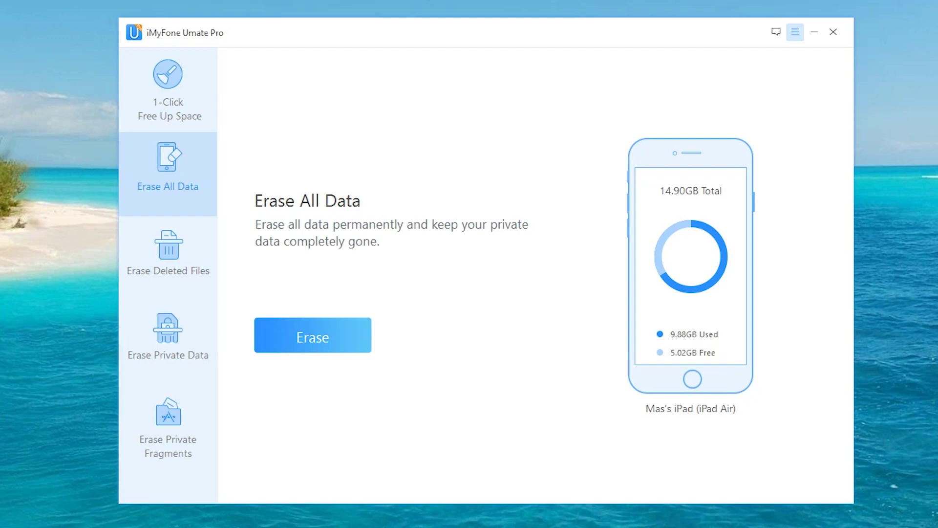
{"action": "left_click", "coordinate": [193, 236]}
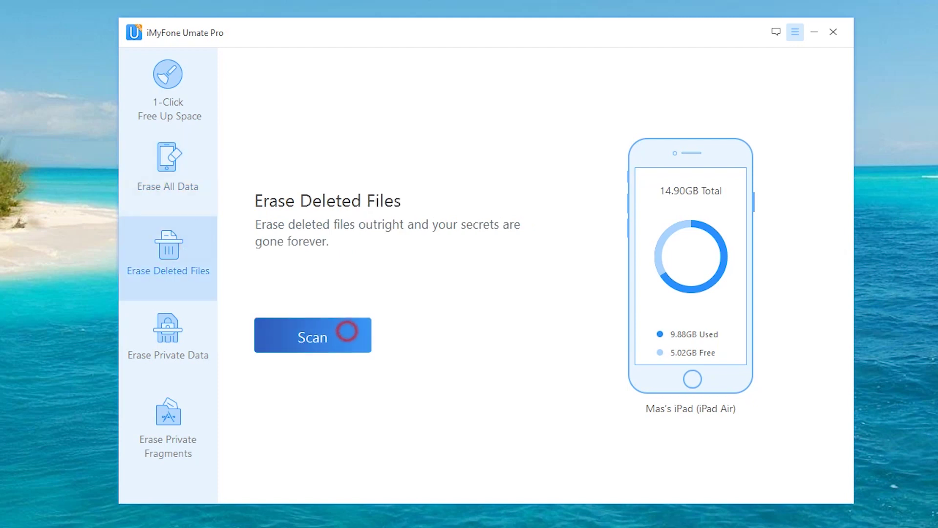
Scan for deleted files, dismiss the Data Analysis Failed error, rescan, then switch to Erase Private Data.
{"action": "left_click", "coordinate": [345, 328]}
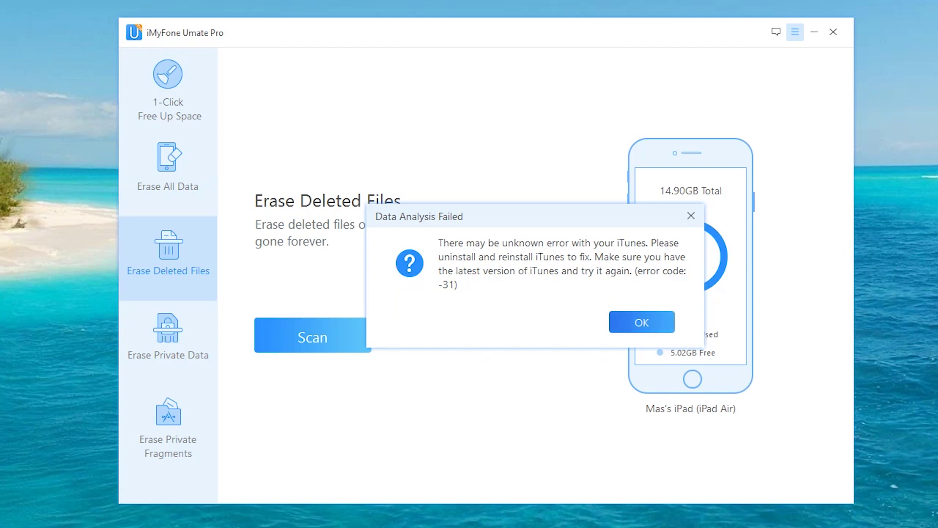
{"action": "left_click", "coordinate": [638, 321]}
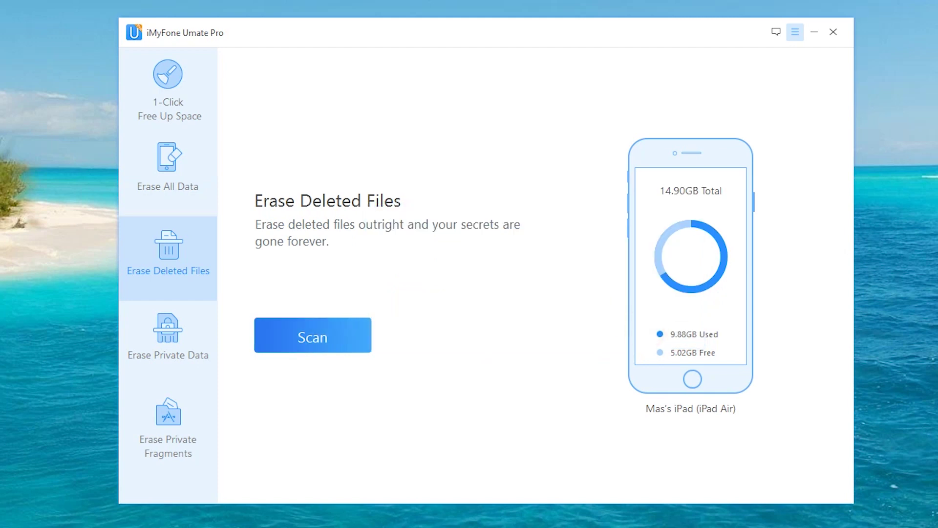
{"action": "left_click", "coordinate": [272, 335]}
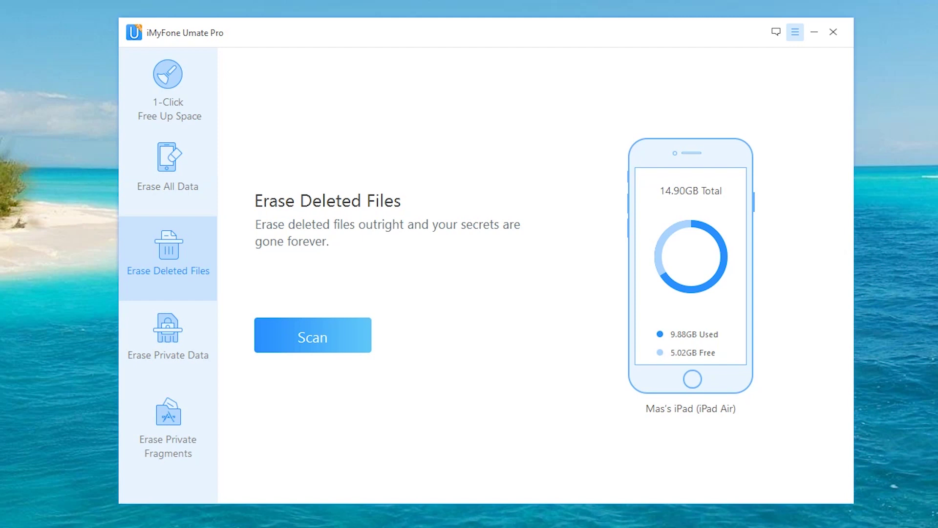
{"action": "left_click", "coordinate": [191, 329]}
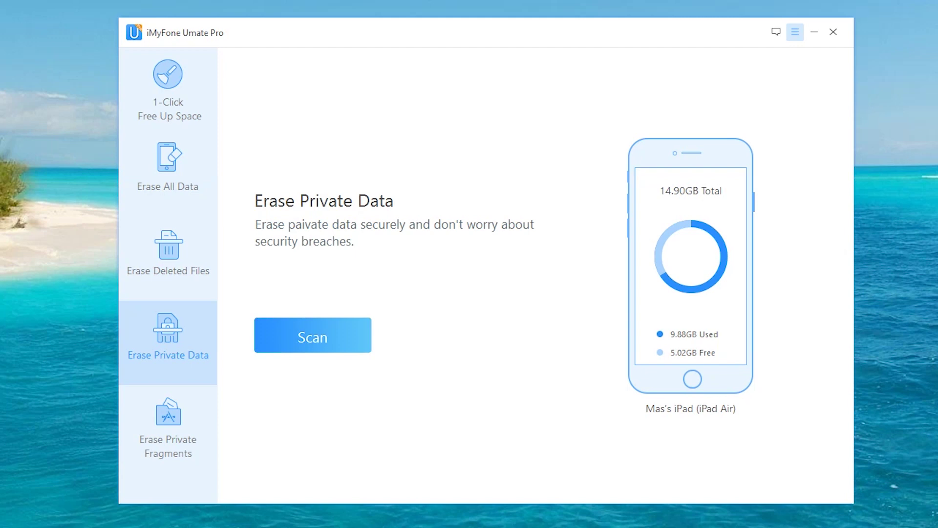
Scan the iPad for private data, then start an Erase Private Fragments scan.
{"action": "left_click", "coordinate": [325, 327]}
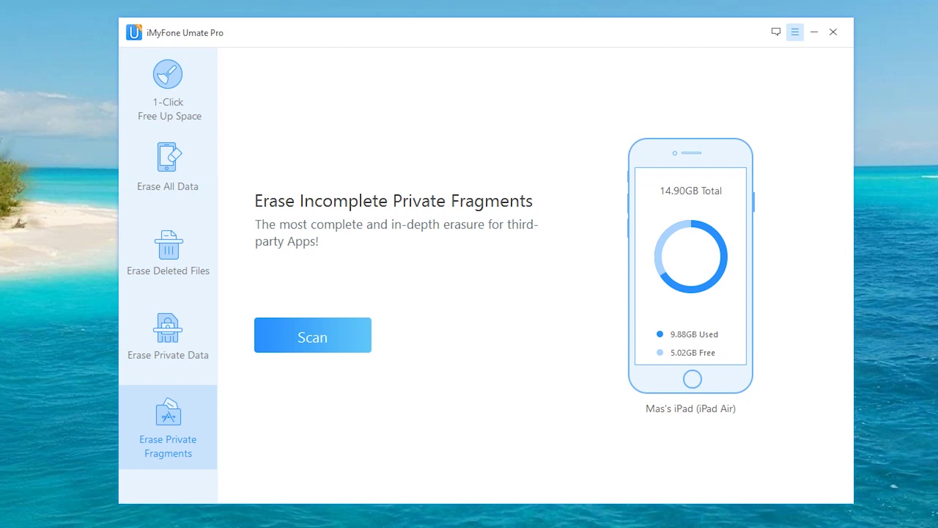
{"action": "left_click", "coordinate": [318, 325]}
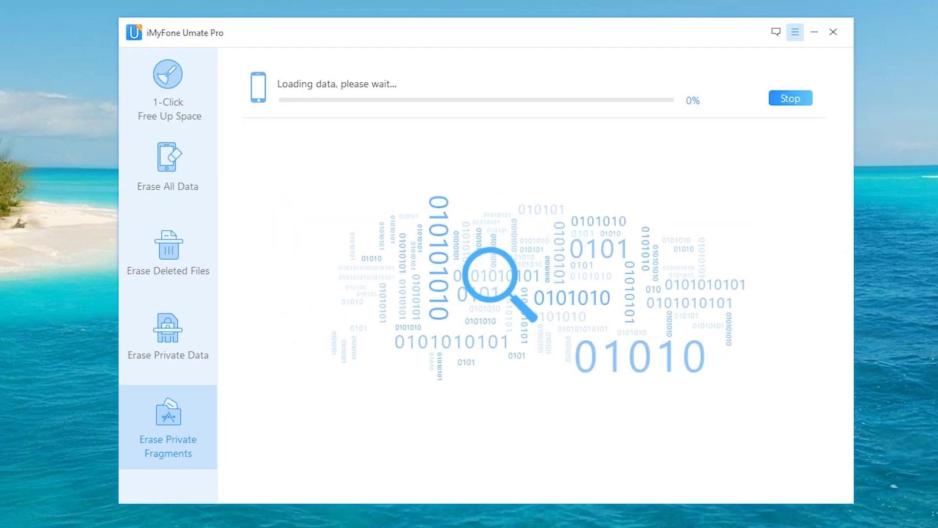